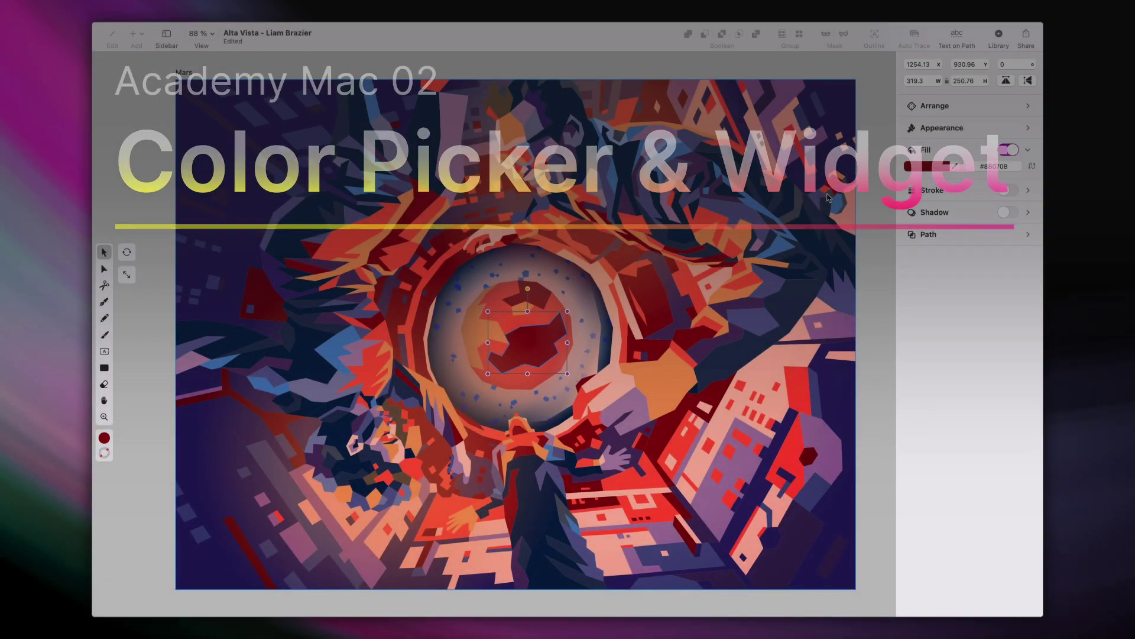
# Step: Zoom in on the crater and give it a #051941 stroke, 16.26 pt wide
pyautogui.scroll(5, 539, 352)
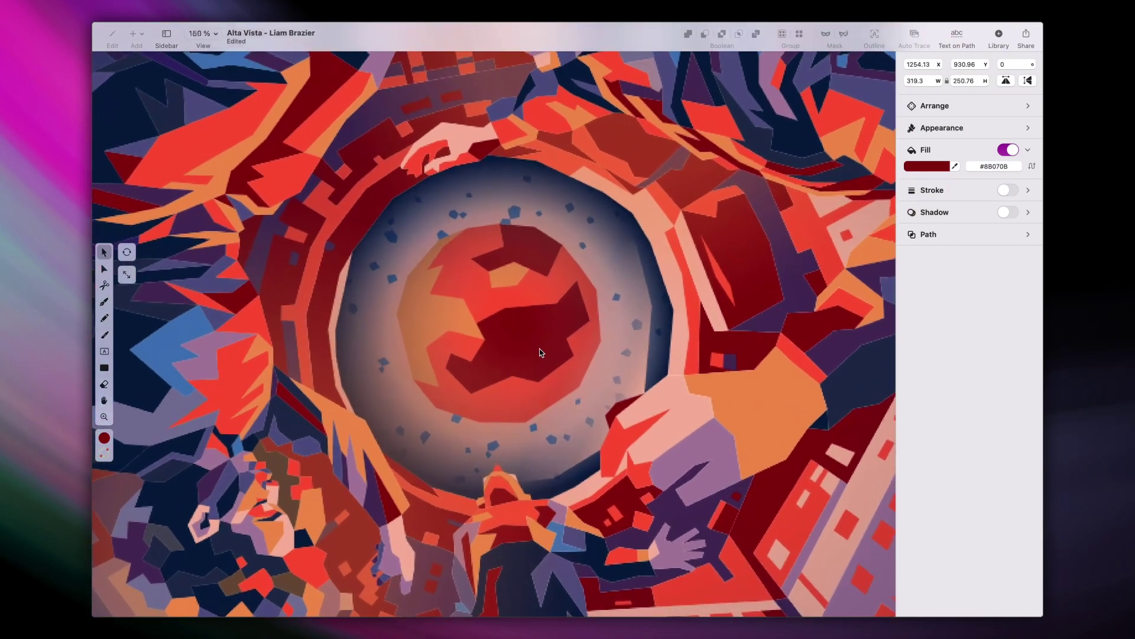
pyautogui.scroll(3, 539, 353)
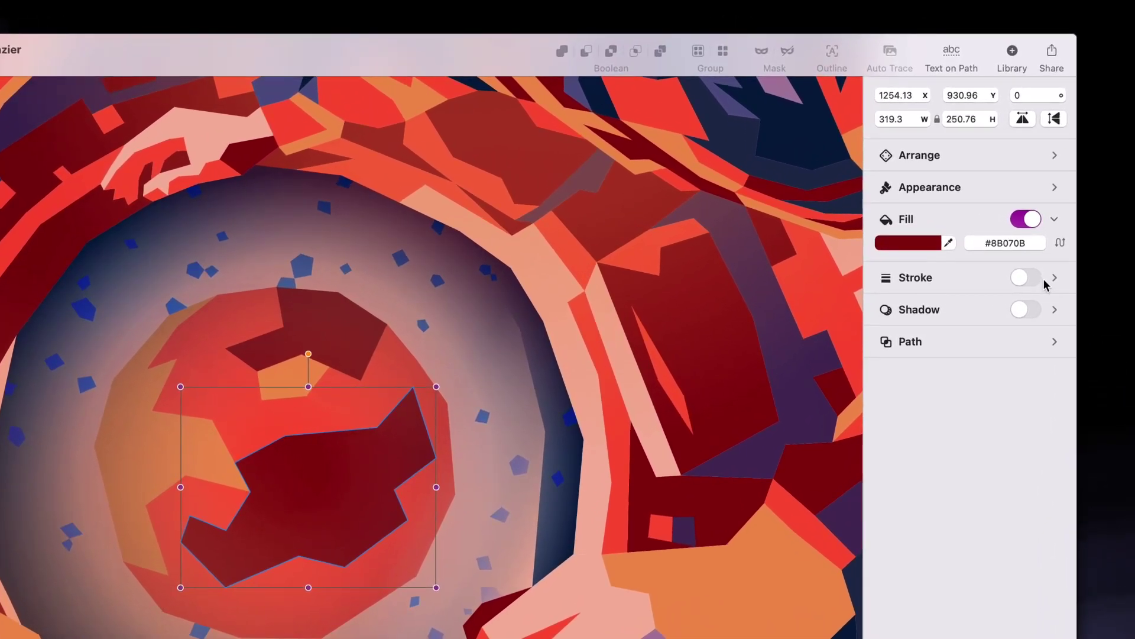
pyautogui.click(1007, 190)
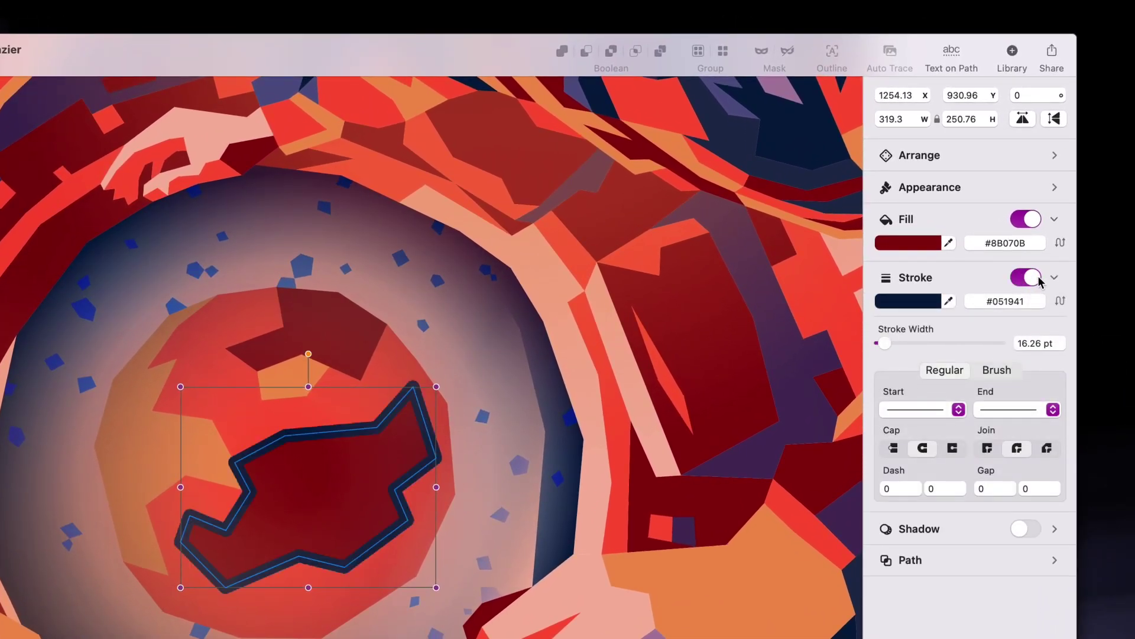
# Step: Open the crater's 8B070B fill editor, try Color Slider mode, then return to Color Picker
pyautogui.click(914, 245)
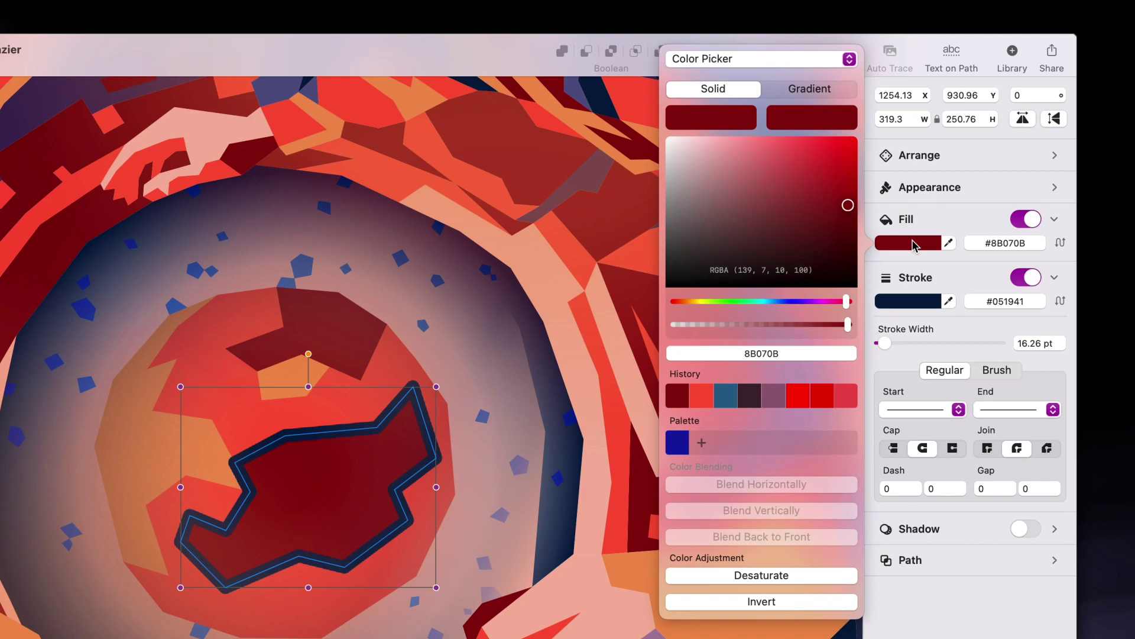
pyautogui.click(849, 60)
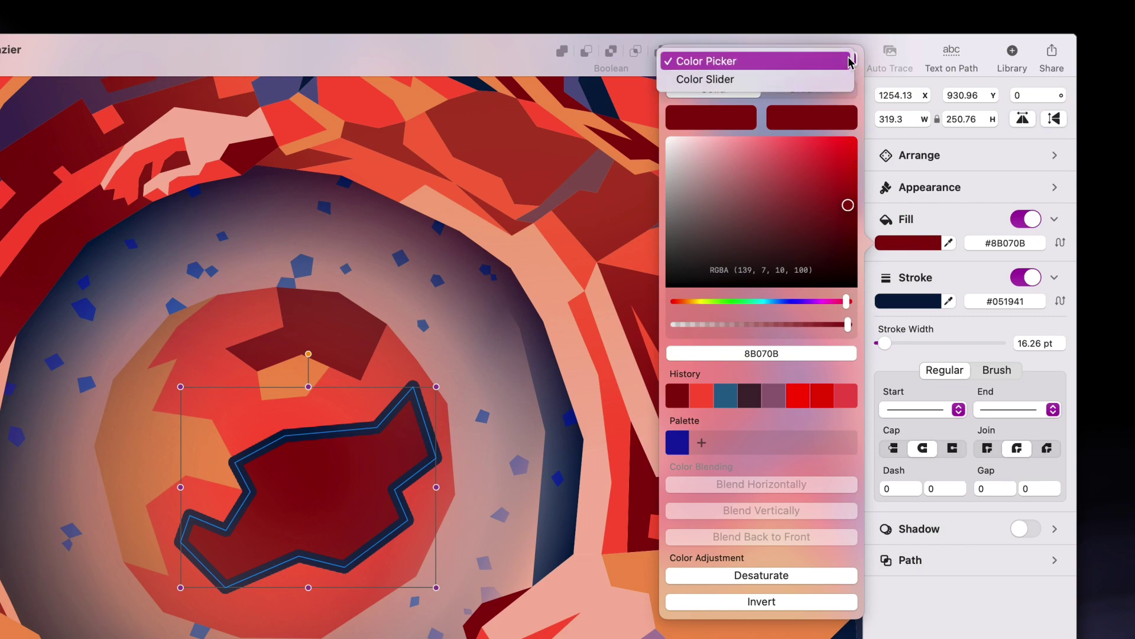
pyautogui.click(836, 86)
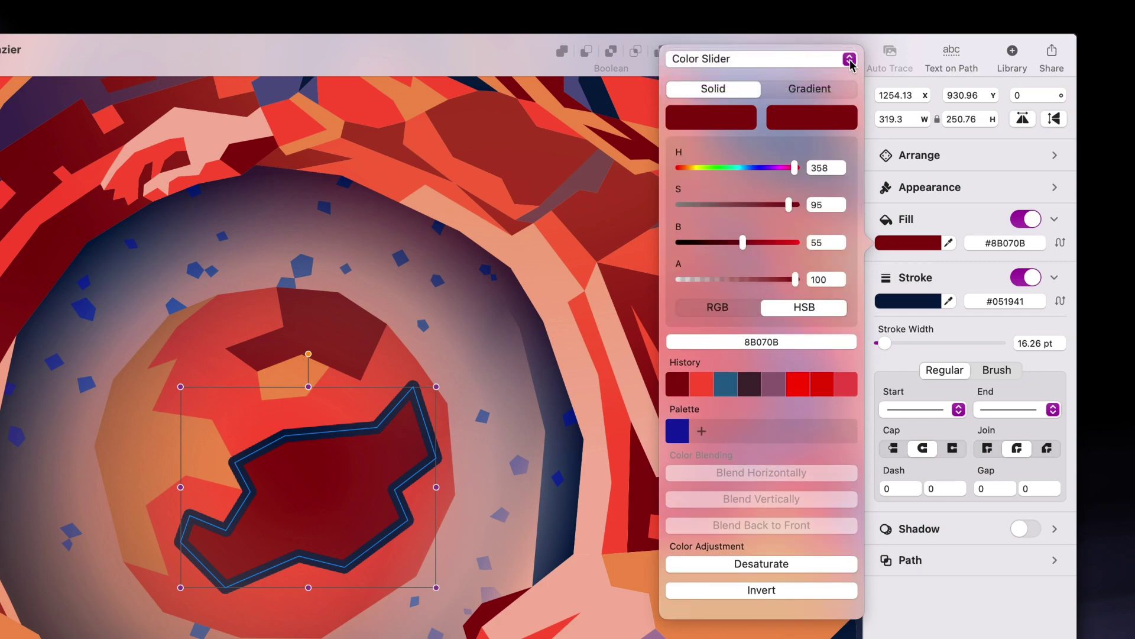
pyautogui.click(850, 61)
pyautogui.click(826, 68)
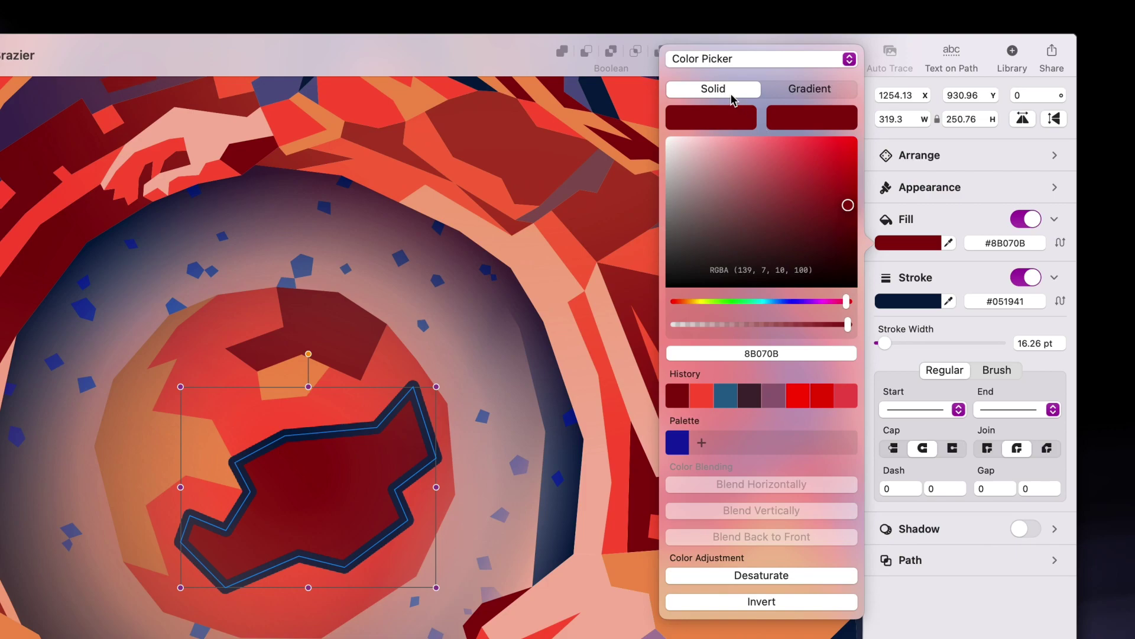
# Step: Make the crater fill a gradient with a 534FC4 start colour, adjusting hue, shade and opacity
pyautogui.click(814, 91)
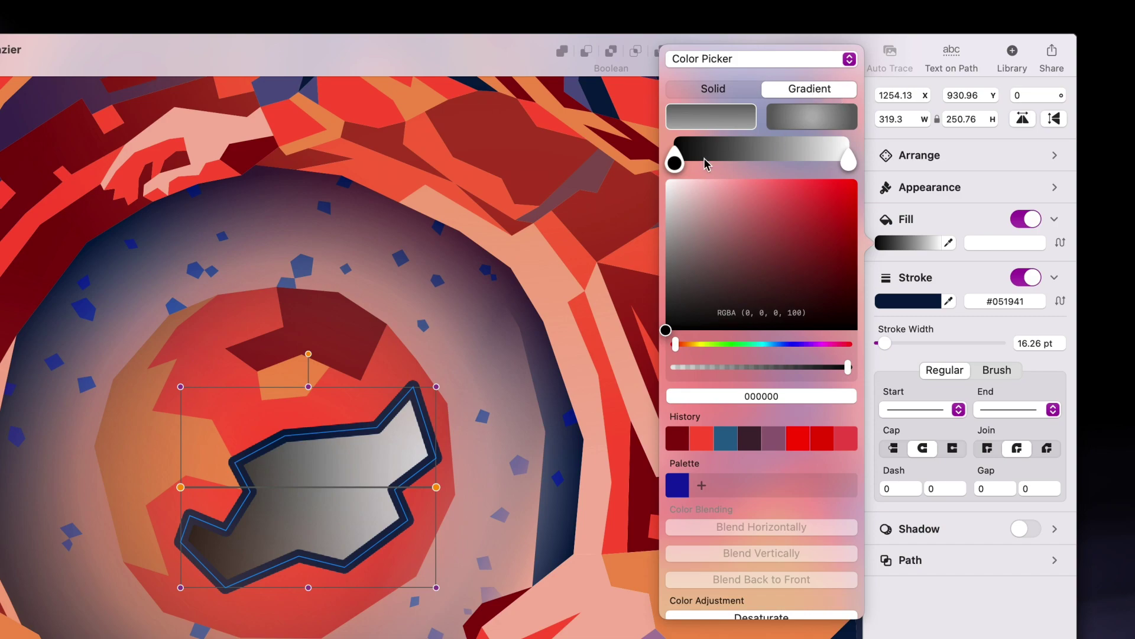
pyautogui.moveTo(677, 167)
pyautogui.mouseDown()
pyautogui.moveTo(732, 167)
pyautogui.moveTo(674, 169)
pyautogui.mouseUp()
pyautogui.moveTo(822, 230)
pyautogui.mouseDown()
pyautogui.moveTo(756, 207)
pyautogui.moveTo(824, 228)
pyautogui.moveTo(831, 244)
pyautogui.mouseUp()
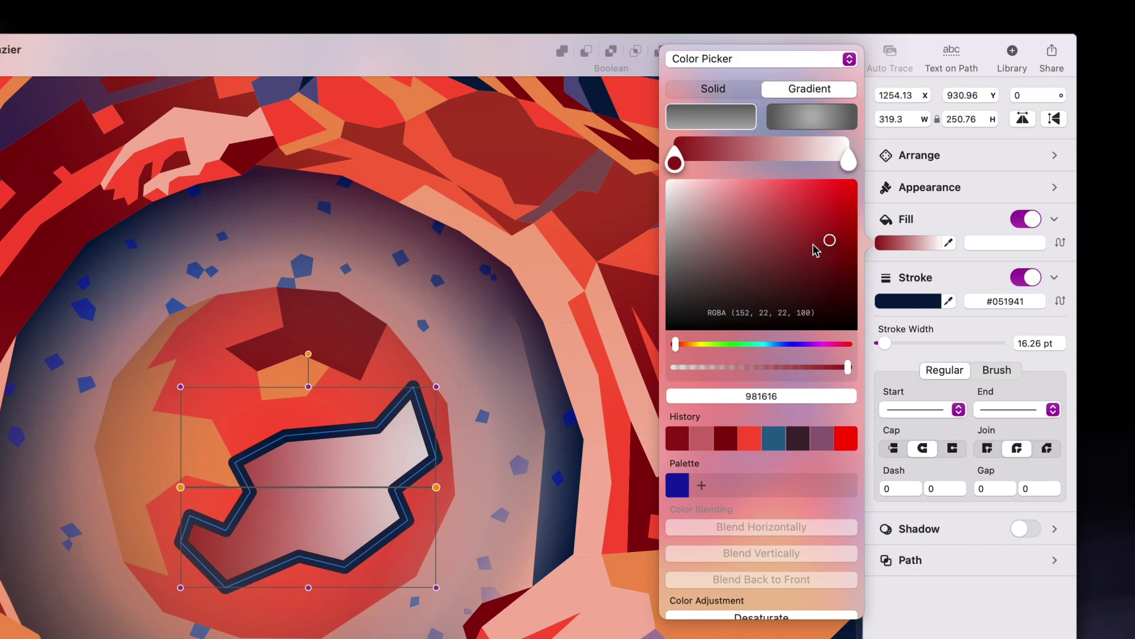
pyautogui.moveTo(677, 345); pyautogui.dragTo(794, 354)
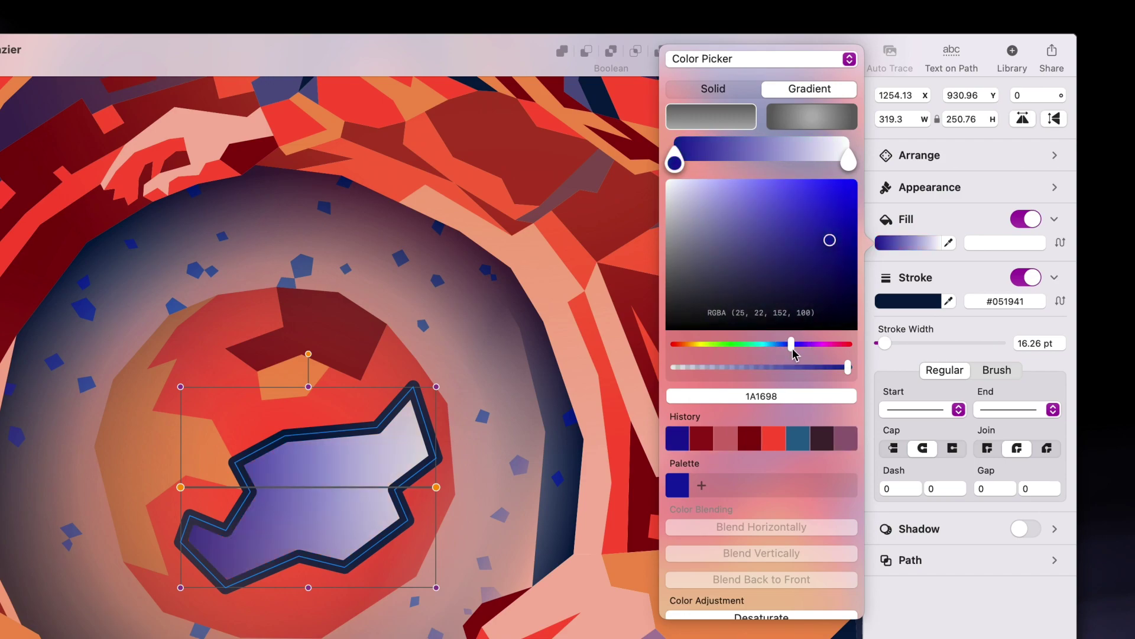
pyautogui.moveTo(830, 240); pyautogui.dragTo(780, 217)
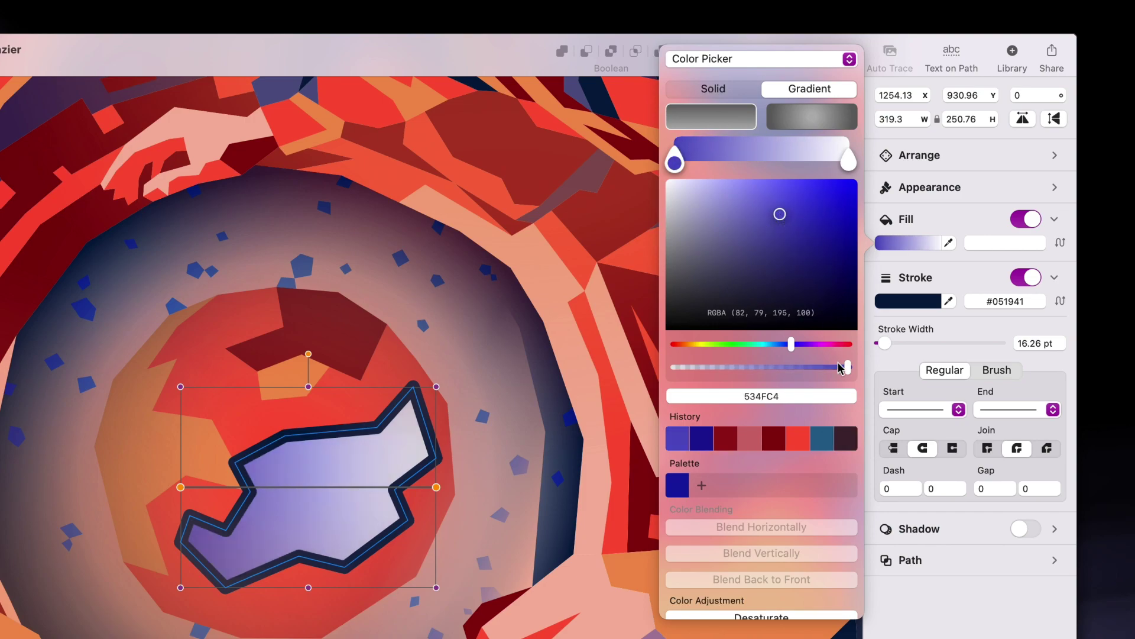
pyautogui.moveTo(848, 371)
pyautogui.mouseDown()
pyautogui.moveTo(737, 362)
pyautogui.moveTo(863, 384)
pyautogui.mouseUp()
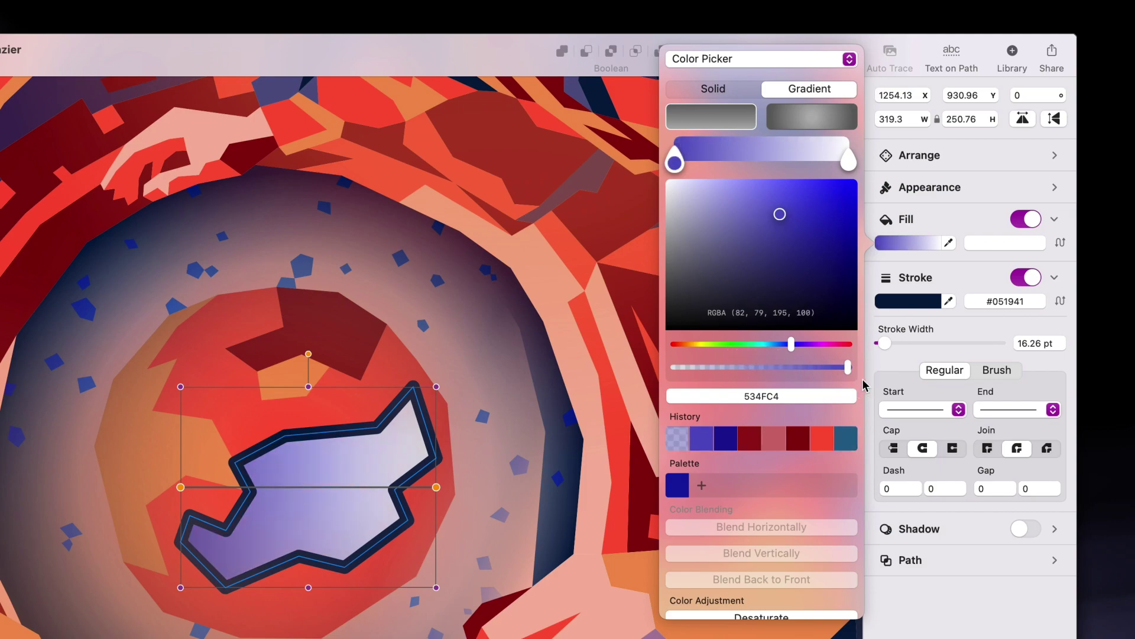
# Step: Use the History swatches to restore a solid 8B070B crater fill, then add it to the palette
pyautogui.doubleClick(757, 396)
pyautogui.click(758, 396)
pyautogui.press('super+Right')
pyautogui.click(823, 448)
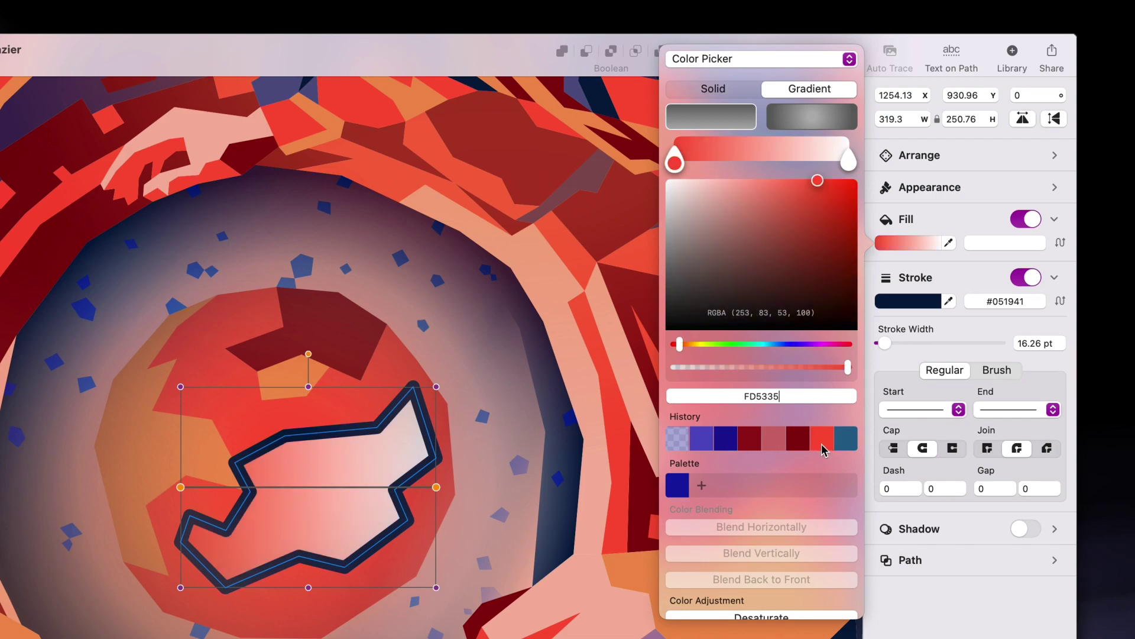
pyautogui.click(796, 439)
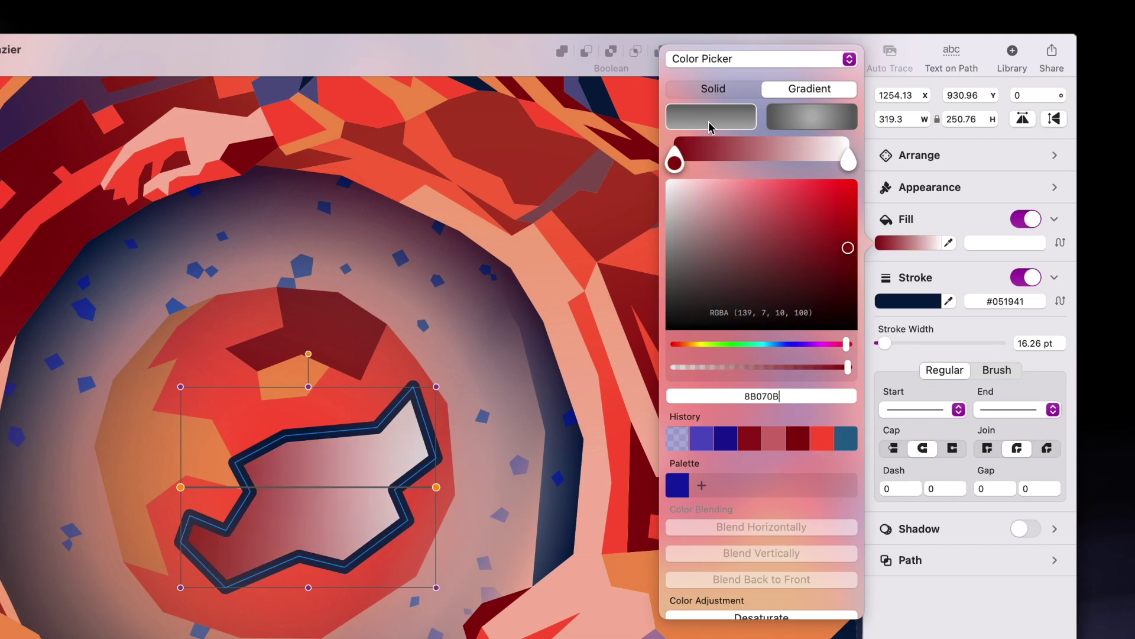
pyautogui.click(715, 89)
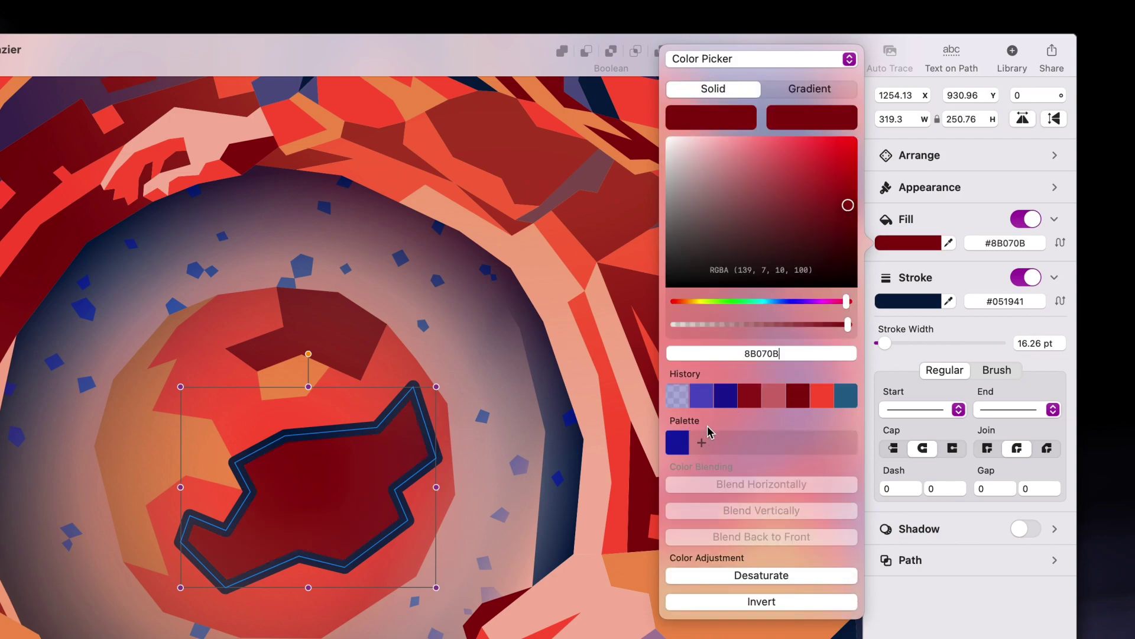
pyautogui.click(702, 443)
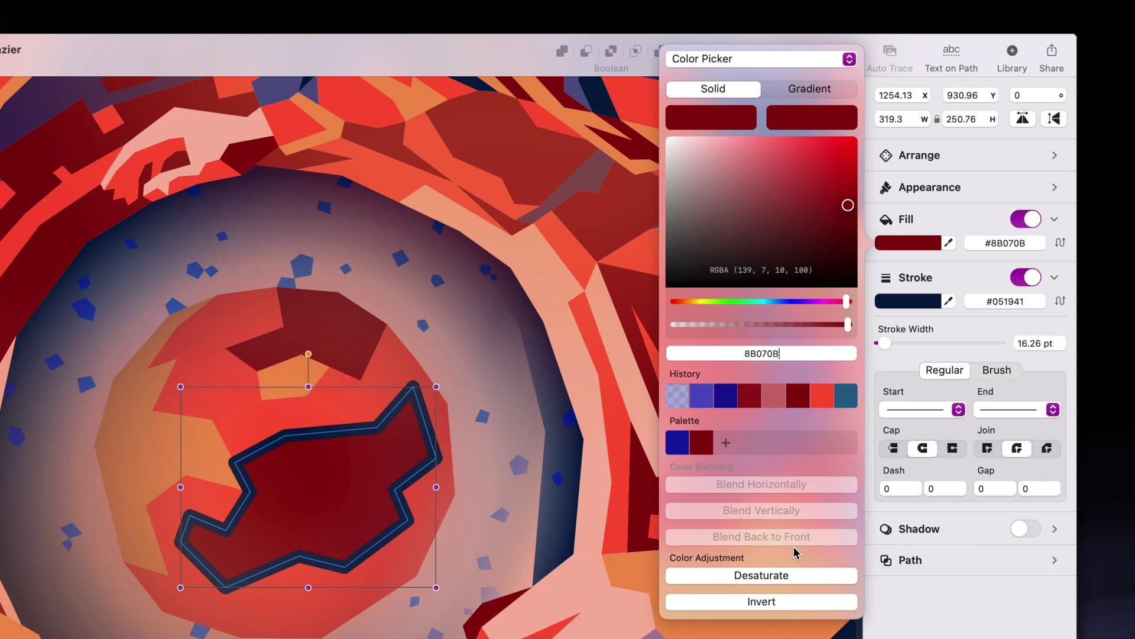
# Step: Switch the fill editor to HSB sliders and set hue 0, saturation 100, brightness 0
pyautogui.click(786, 59)
pyautogui.click(783, 78)
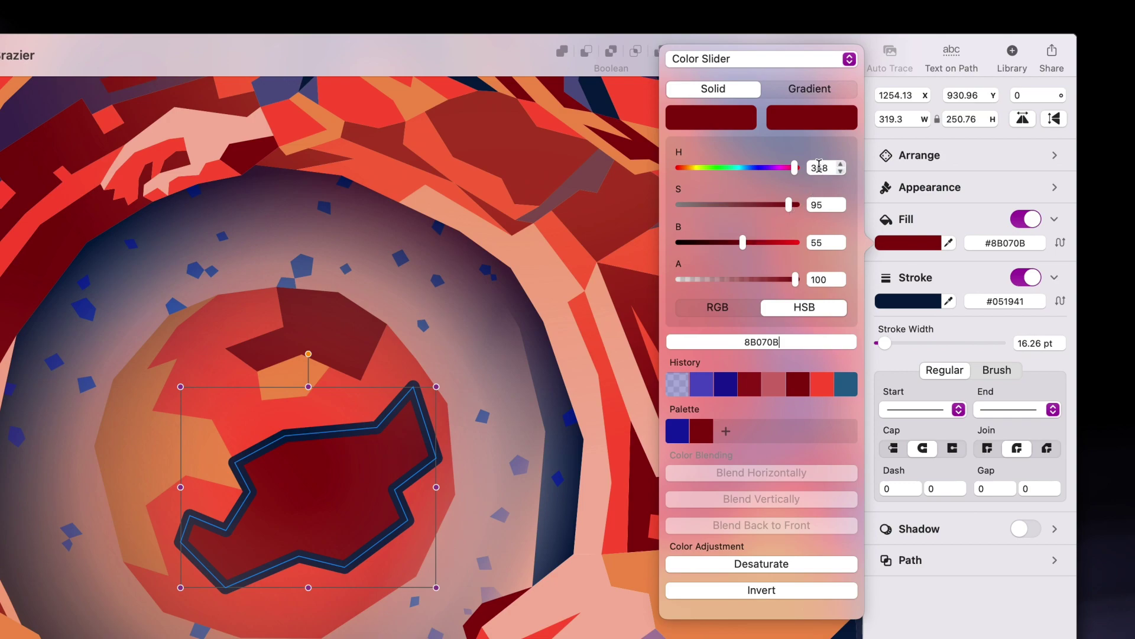
pyautogui.moveTo(794, 167); pyautogui.dragTo(674, 168)
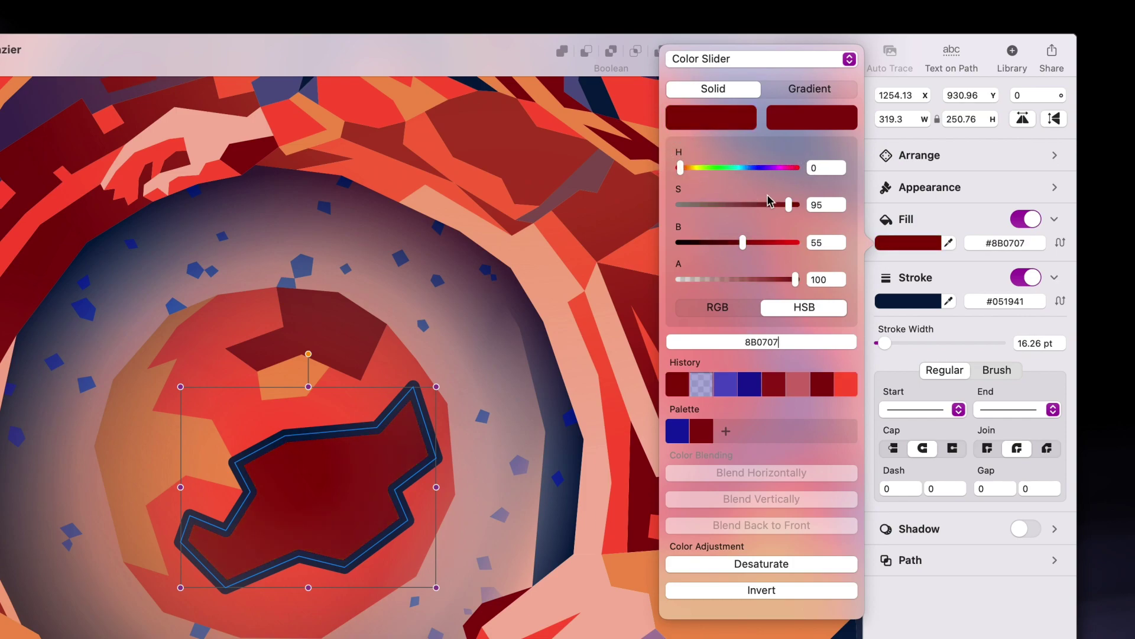
pyautogui.moveTo(791, 206); pyautogui.dragTo(812, 211)
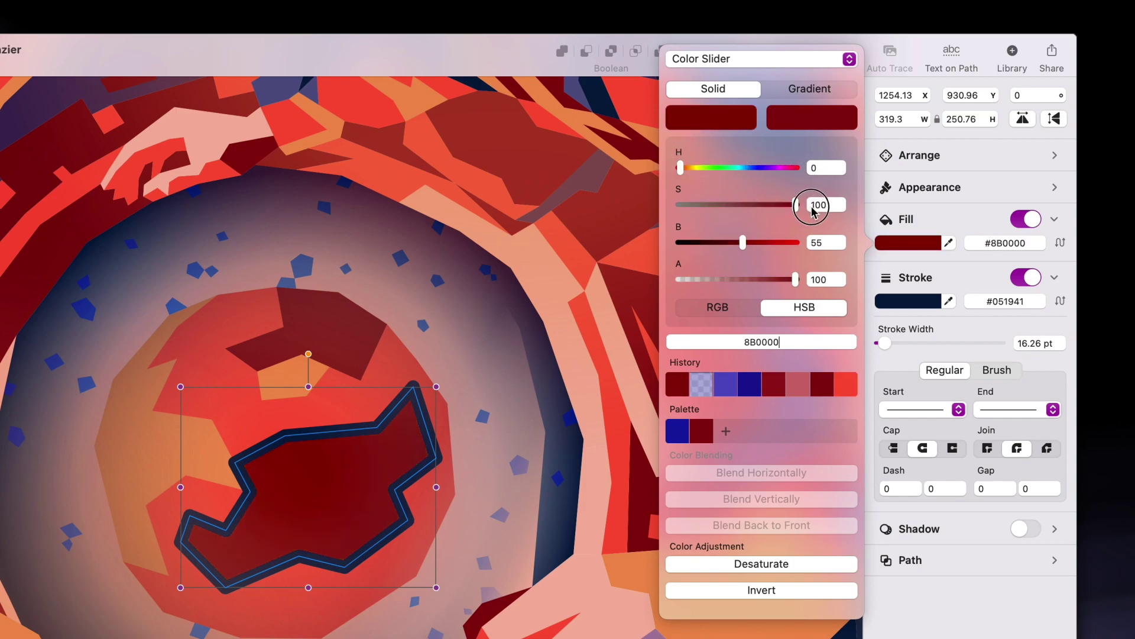
pyautogui.moveTo(744, 243); pyautogui.dragTo(663, 245)
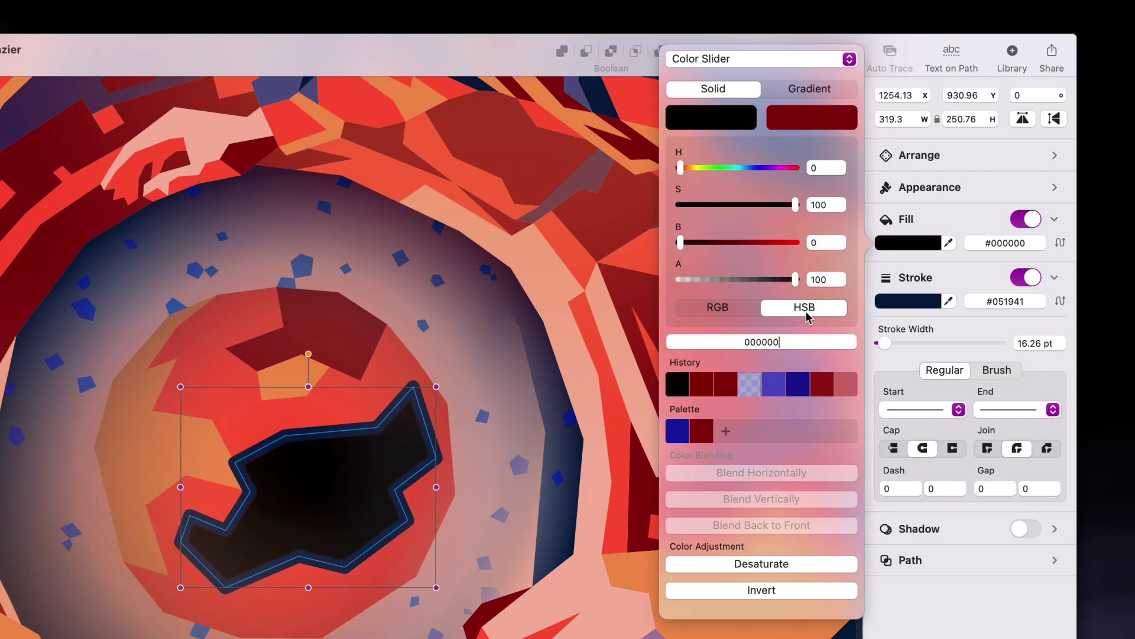
# Step: Switch the readout to RGB and back to HSB, then refill the crater with dark red 8B070B
pyautogui.click(717, 307)
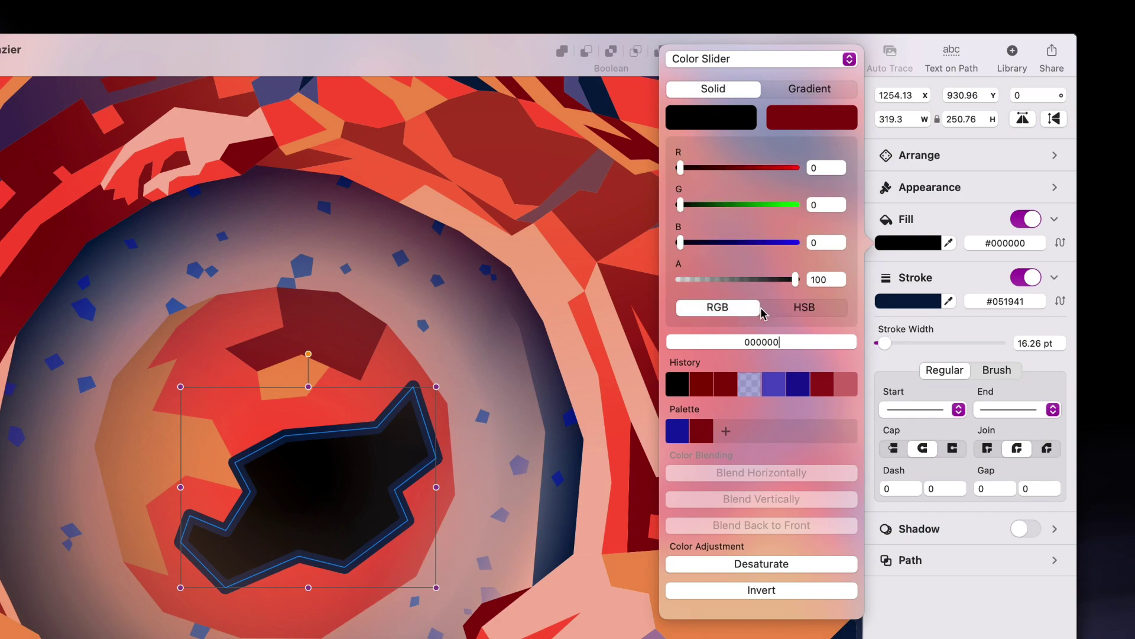
pyautogui.click(826, 317)
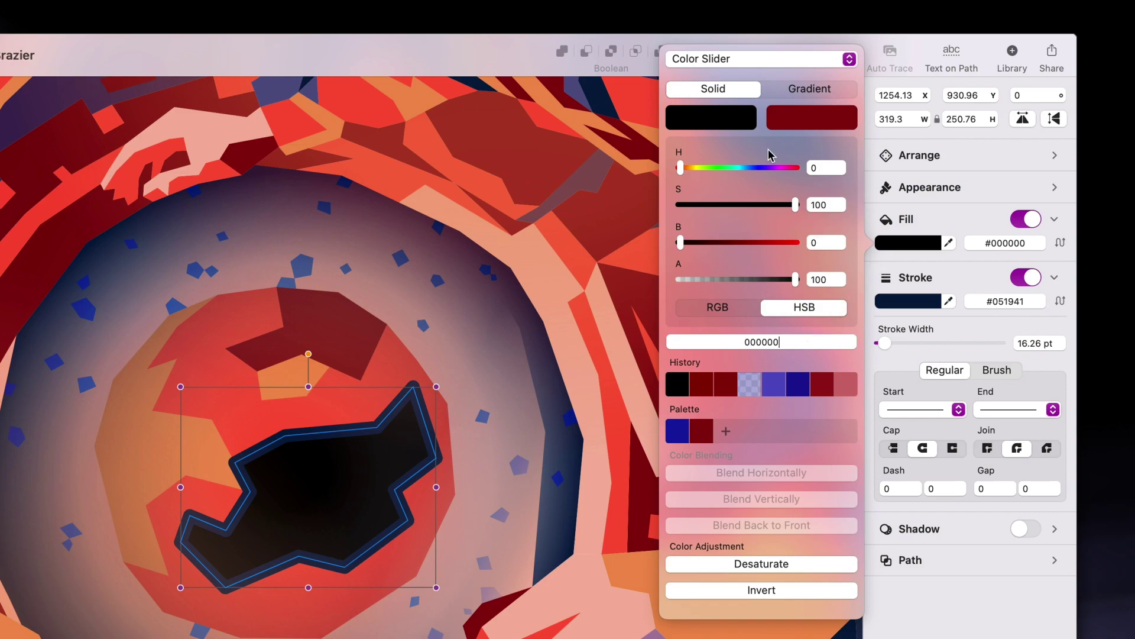
pyautogui.click(802, 126)
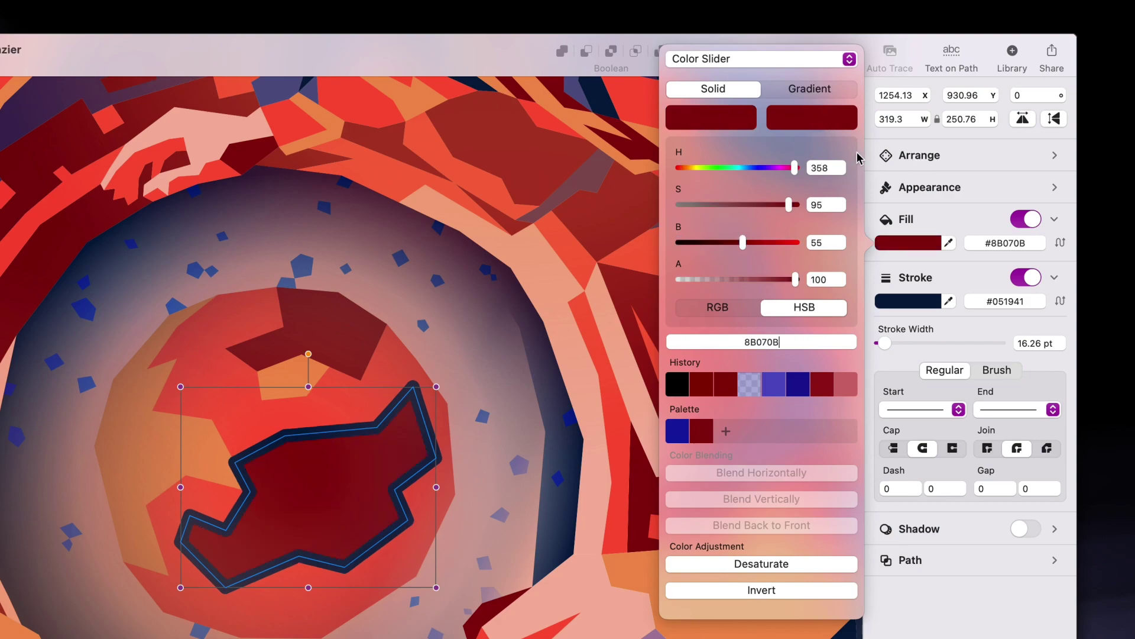
# Step: Close the fill editor and set the stroke colour editor to Color Picker mode
pyautogui.click(912, 244)
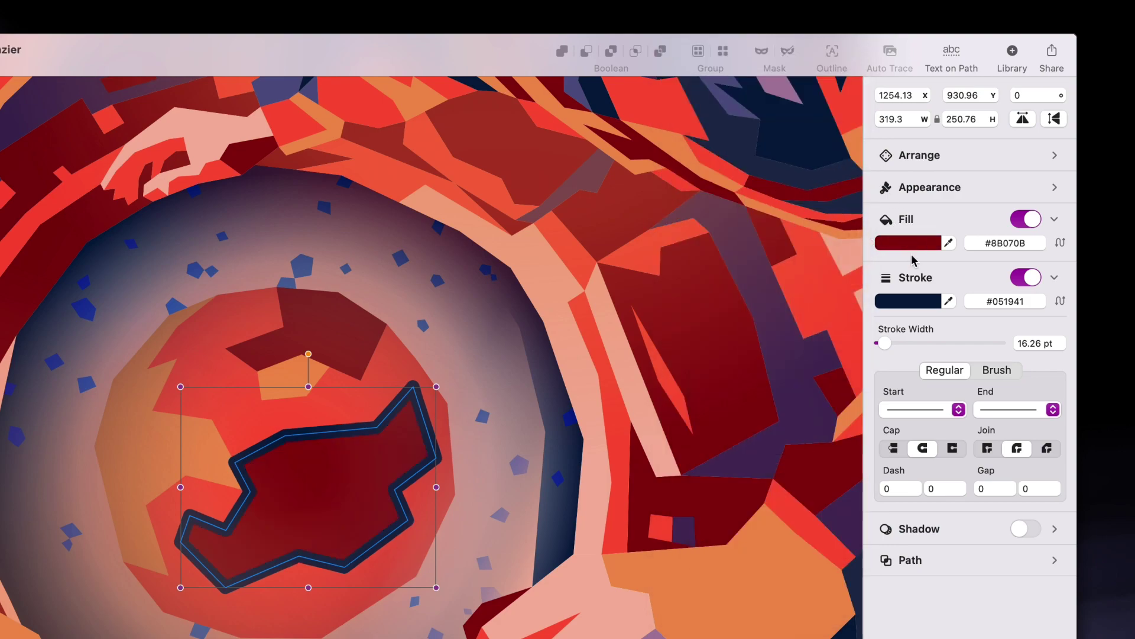
pyautogui.click(927, 304)
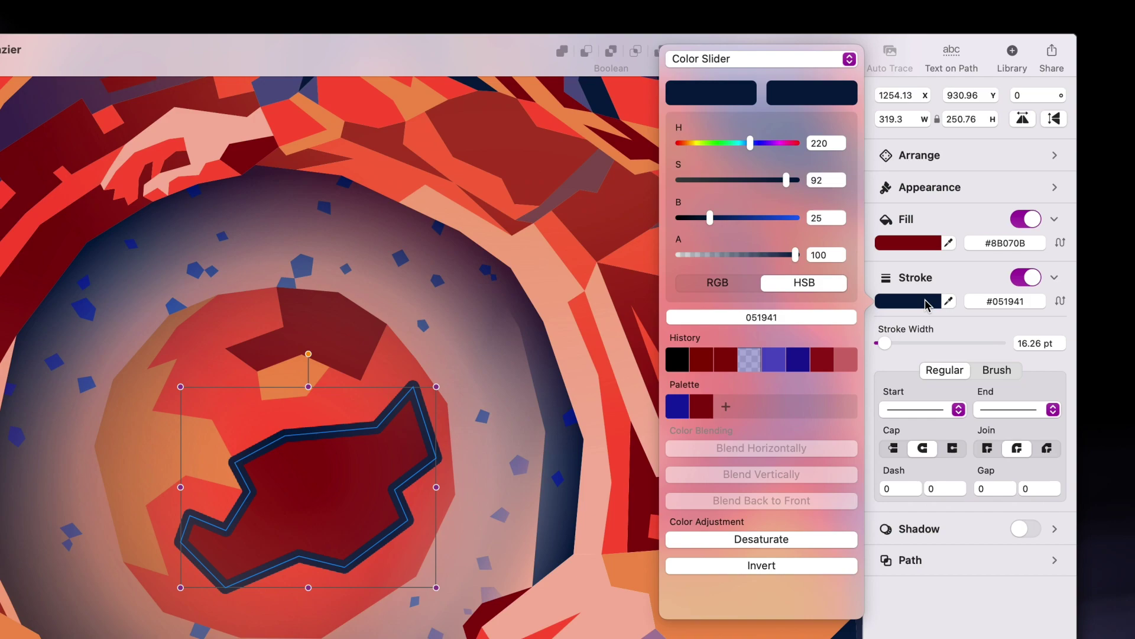
pyautogui.click(843, 59)
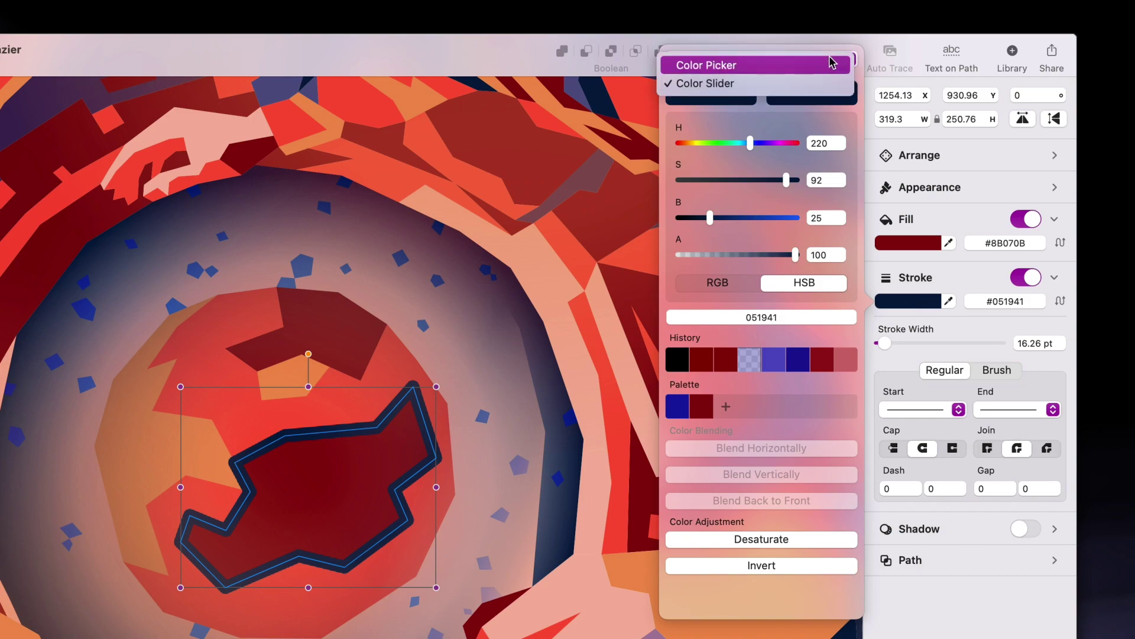
pyautogui.click(780, 67)
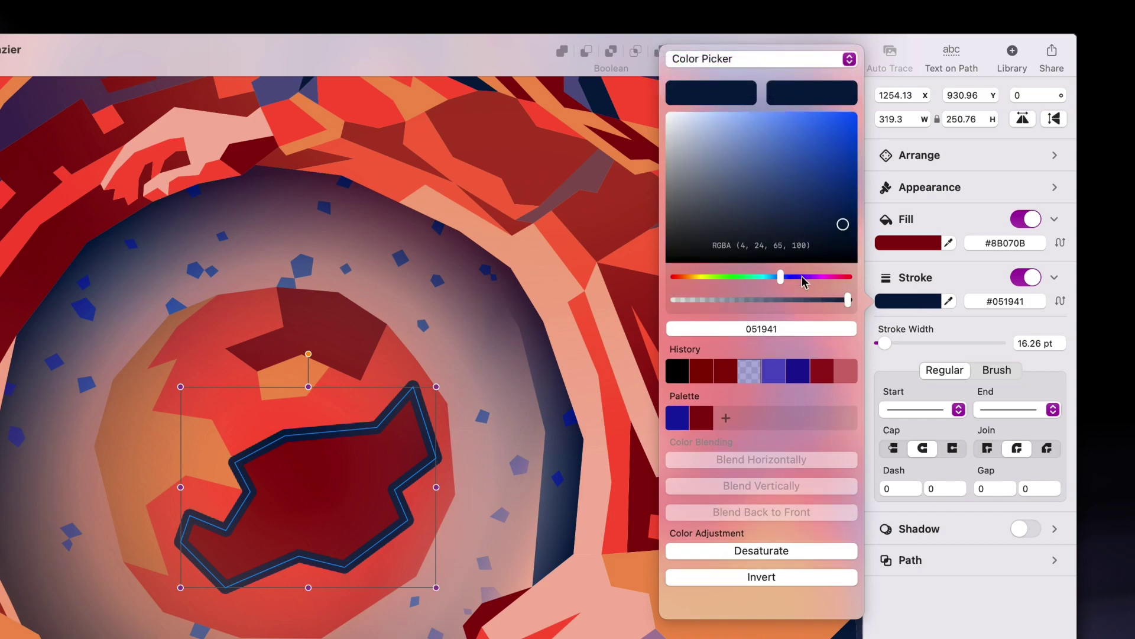
# Step: Toggle the crater's stroke off and on, collapse and re-expand its options, and close the picker
pyautogui.click(1025, 278)
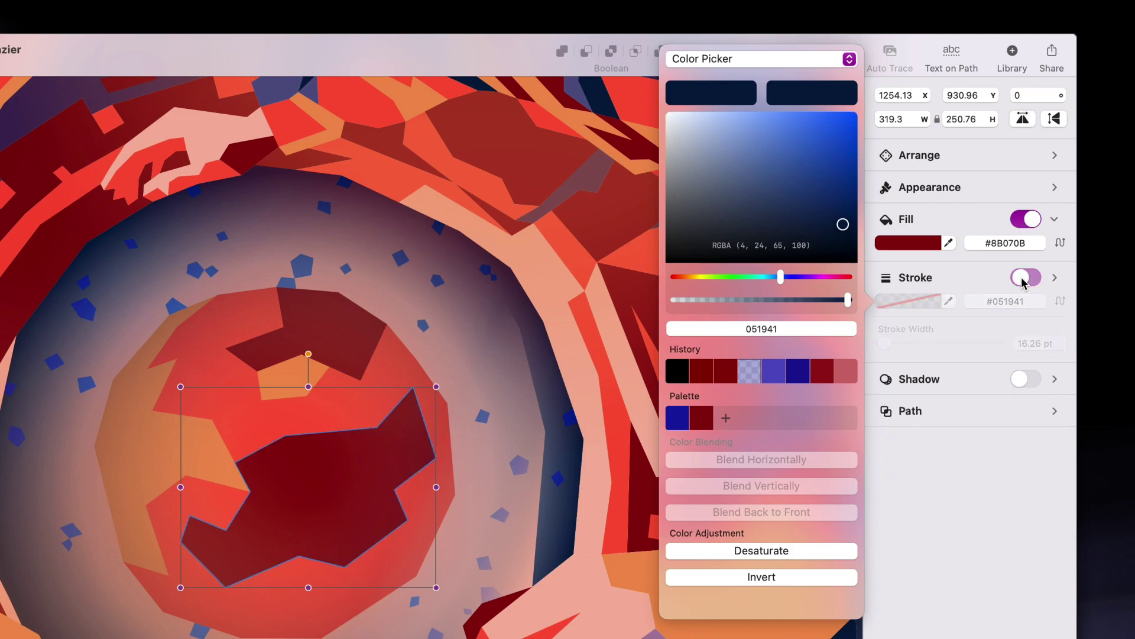
pyautogui.click(1025, 278)
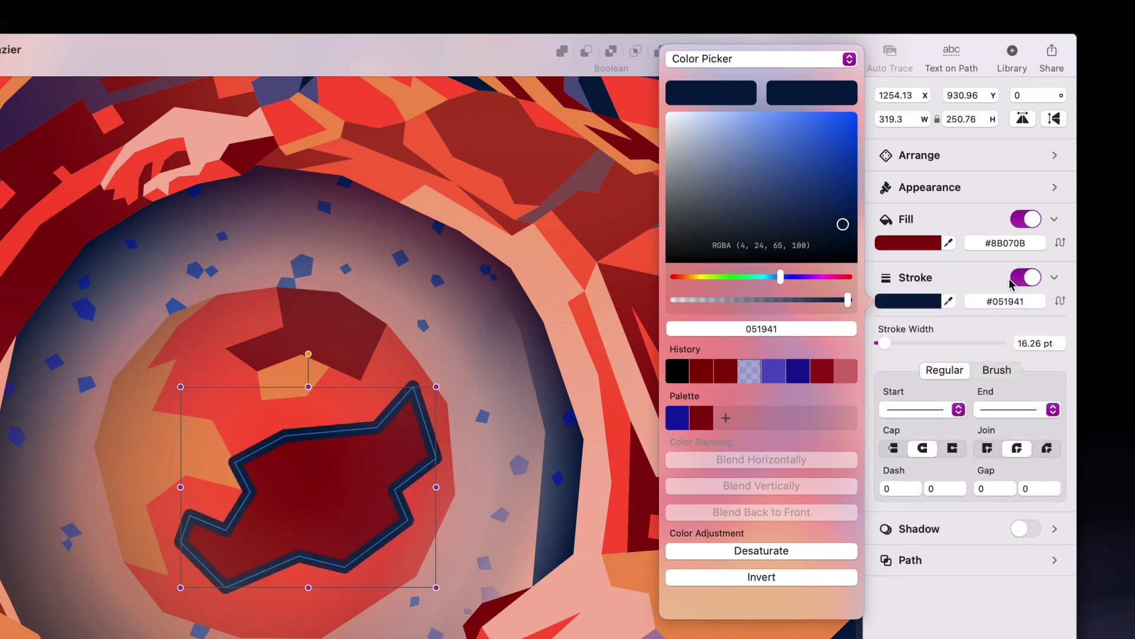
pyautogui.click(976, 277)
pyautogui.click(958, 275)
pyautogui.click(907, 302)
# Step: Turn off the crater's outline and switch its fill to gradient, then back to solid
pyautogui.click(1032, 279)
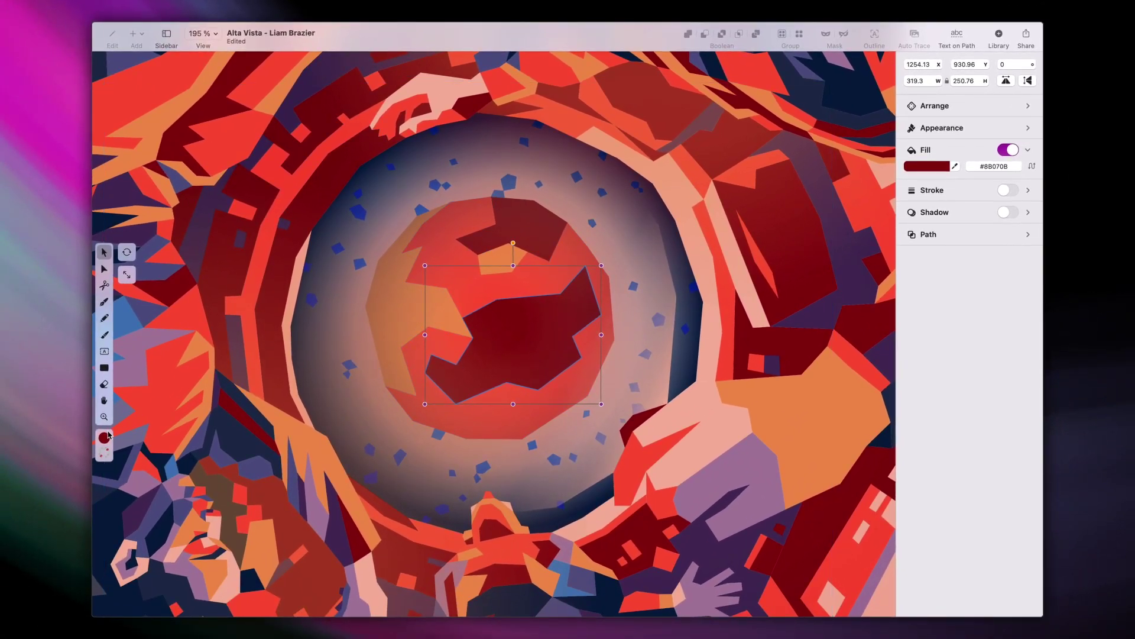
pyautogui.click(105, 438)
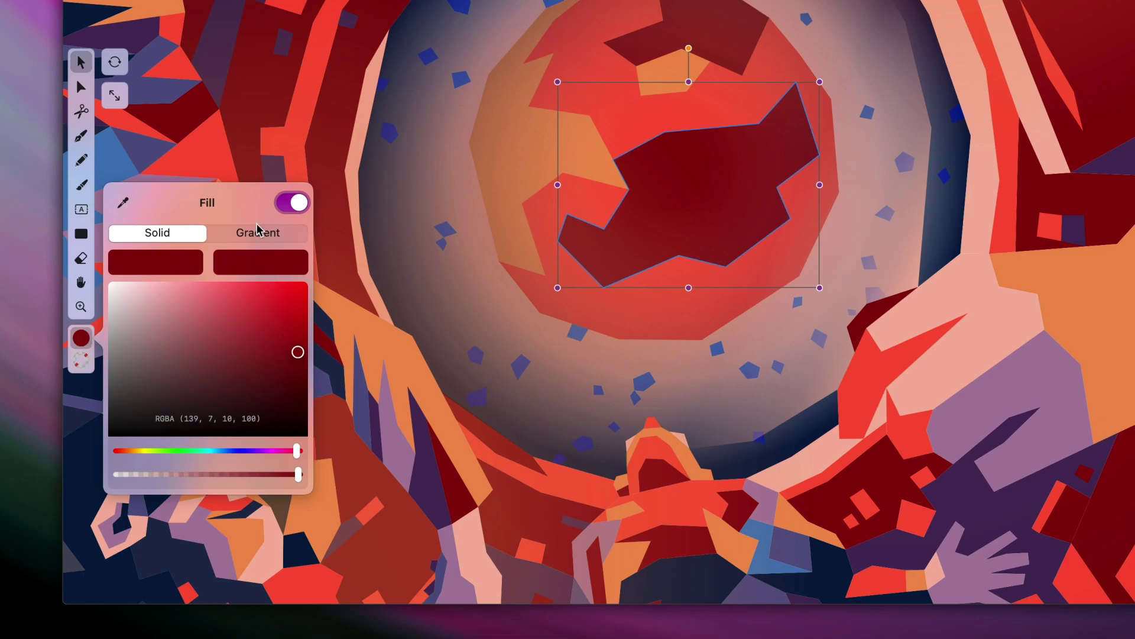
pyautogui.click(260, 232)
pyautogui.click(165, 211)
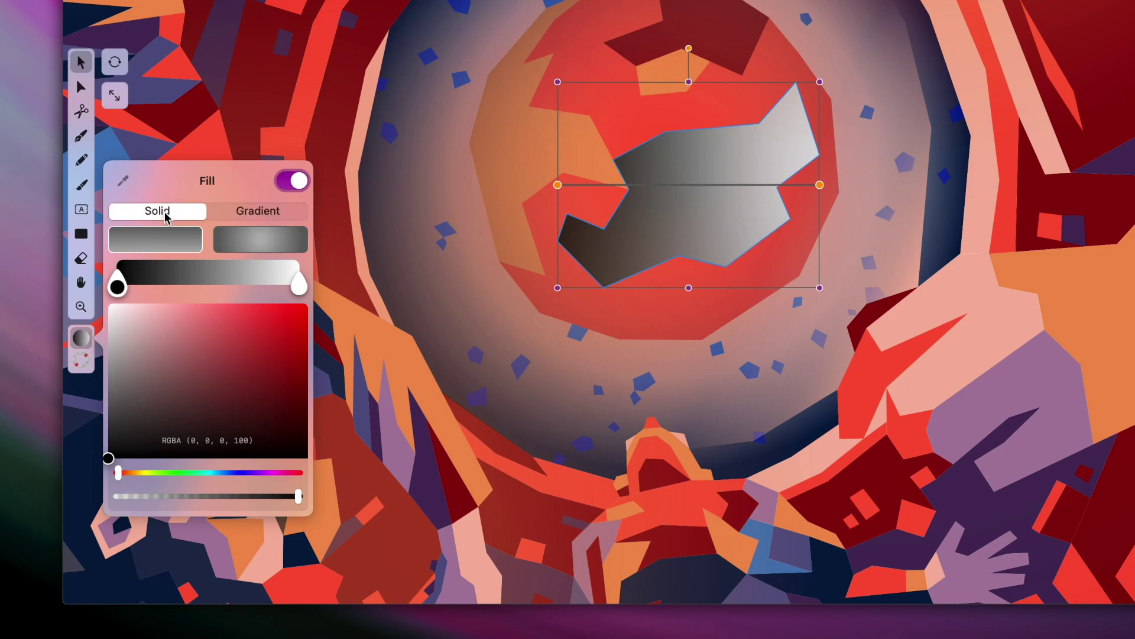
# Step: In the stroke colour settings, turn the crater's outline on, then off again
pyautogui.click(83, 359)
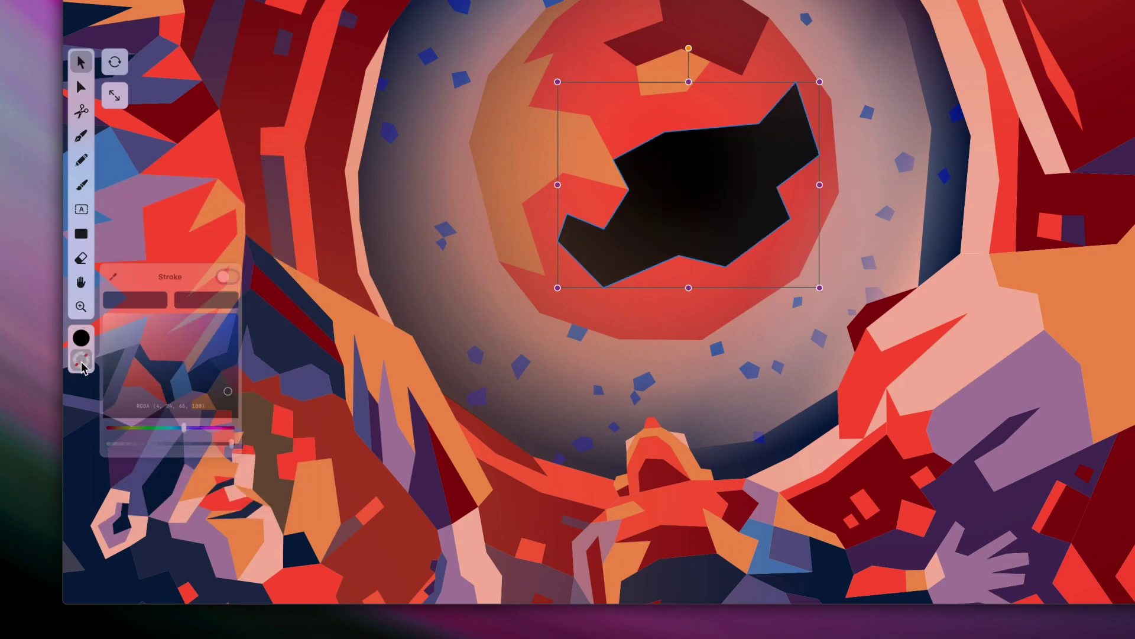
pyautogui.click(286, 240)
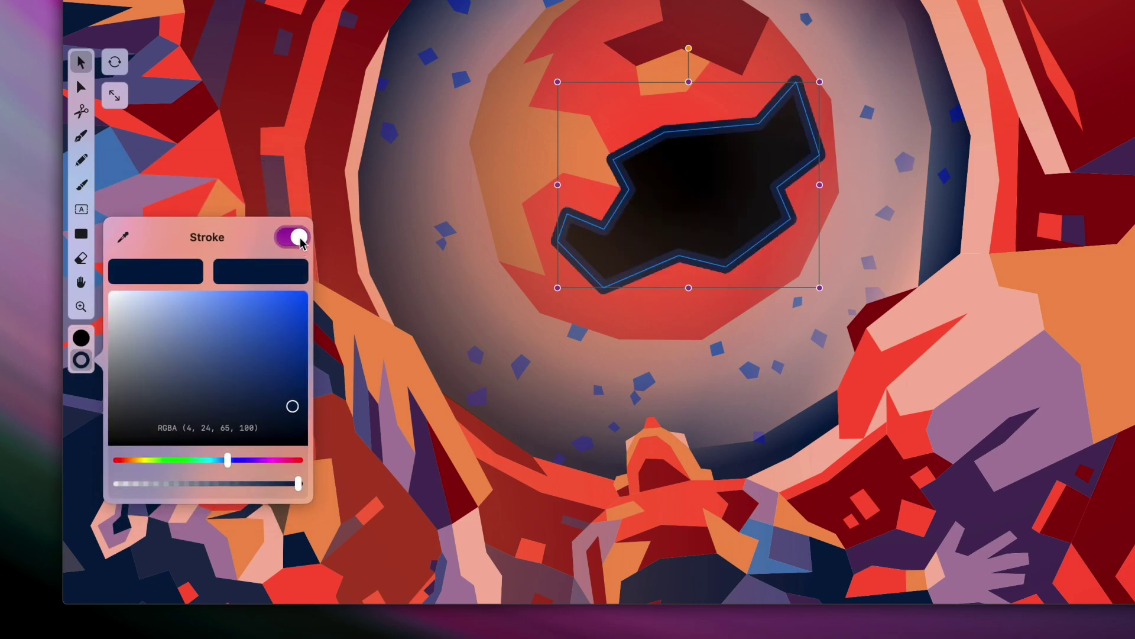
pyautogui.click(299, 239)
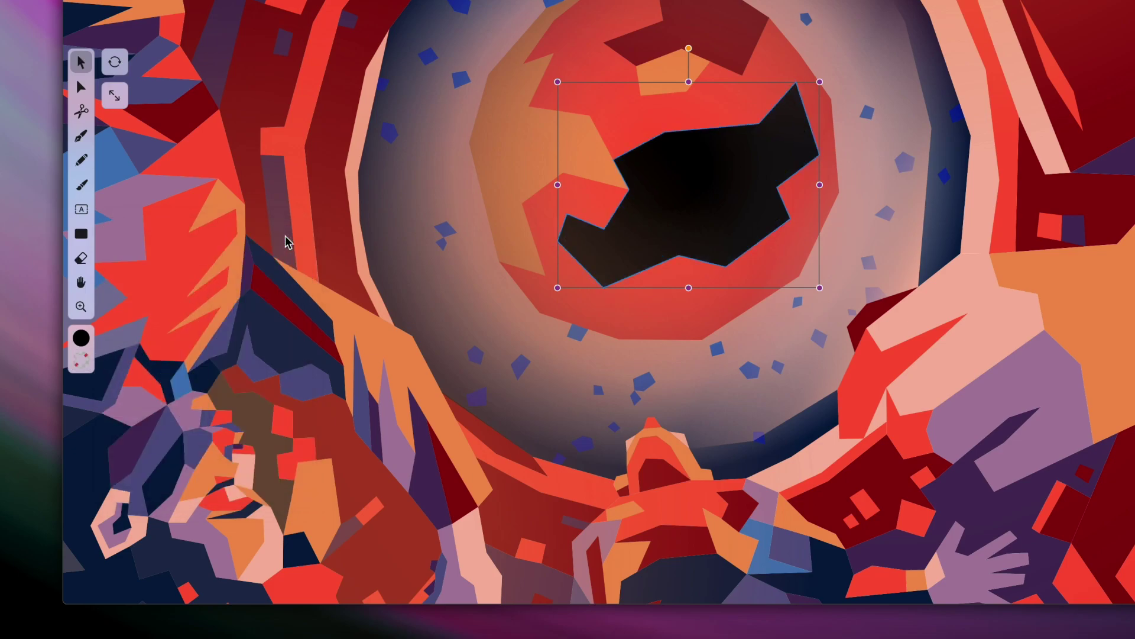
# Step: Swap the crater's fill and stroke, then eyedrop dark red #80070B from the artwork for the stroke
pyautogui.click(81, 359)
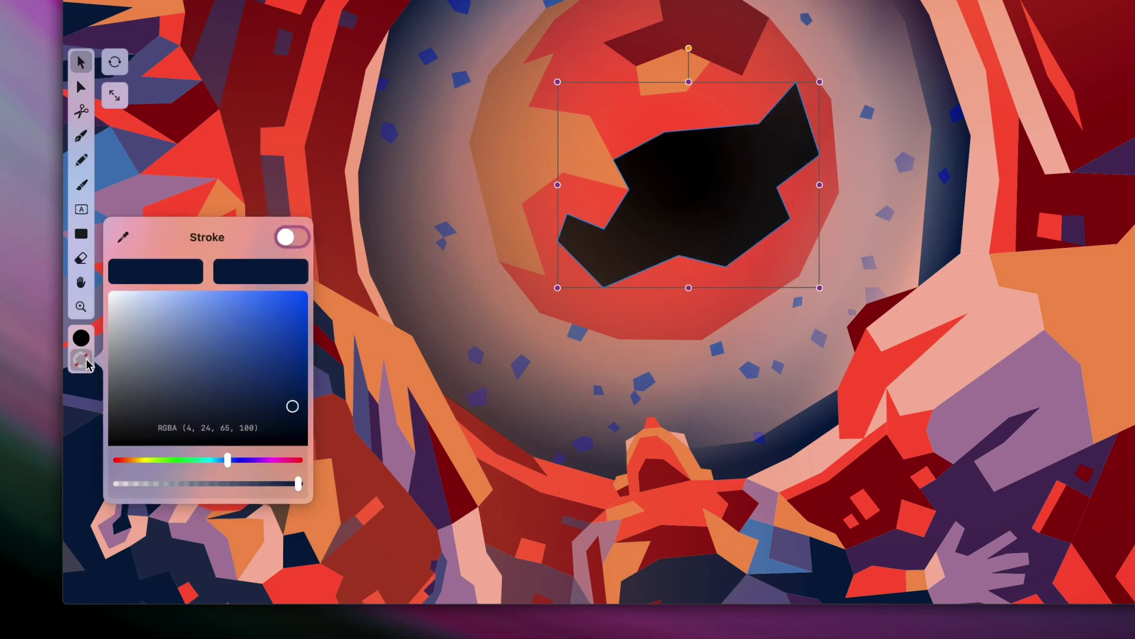
pyautogui.rightClick(86, 362)
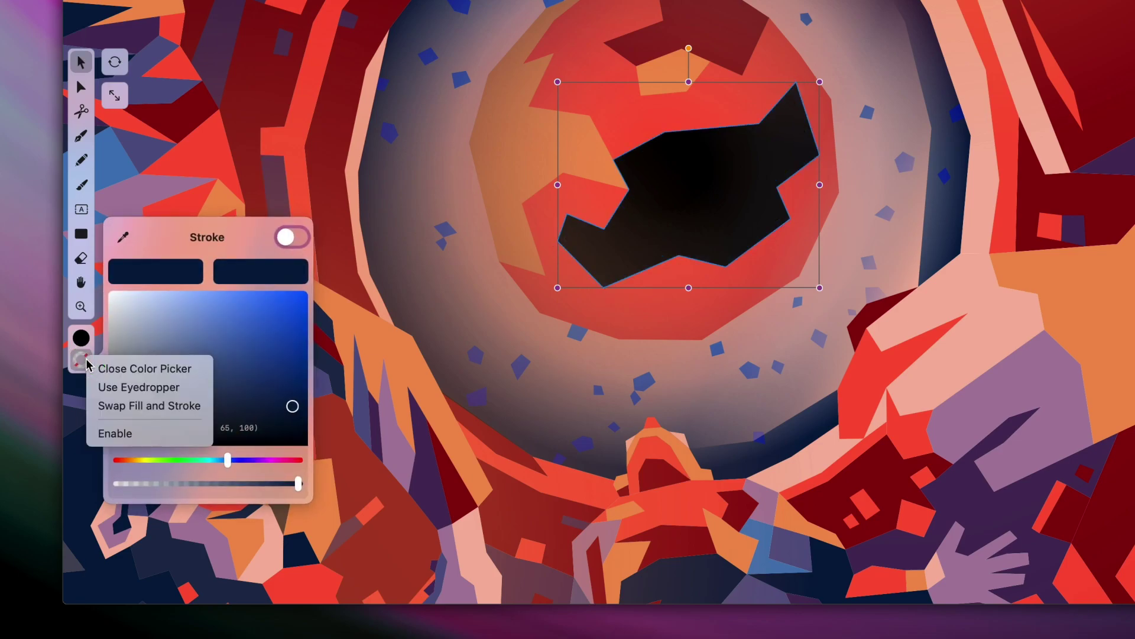
pyautogui.click(164, 411)
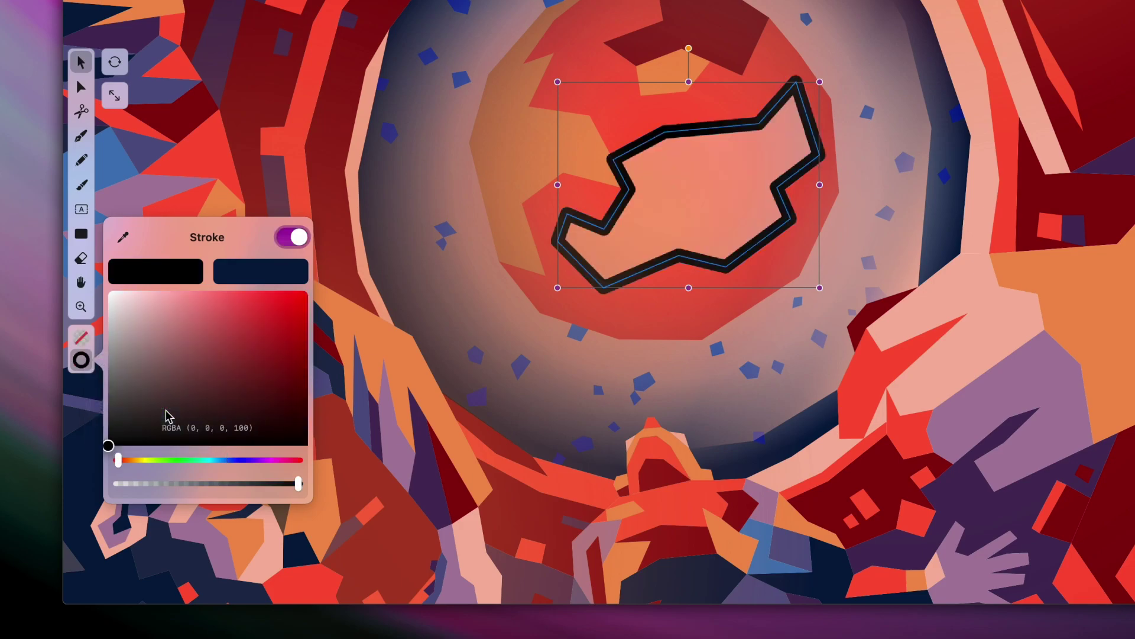
pyautogui.click(123, 239)
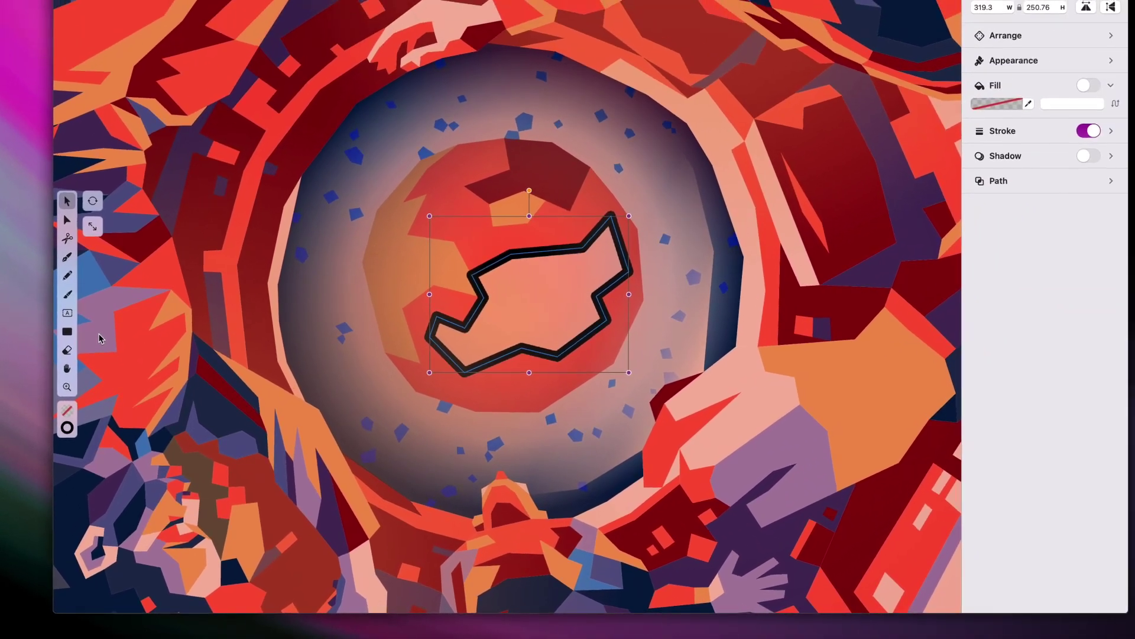
pyautogui.click(323, 134)
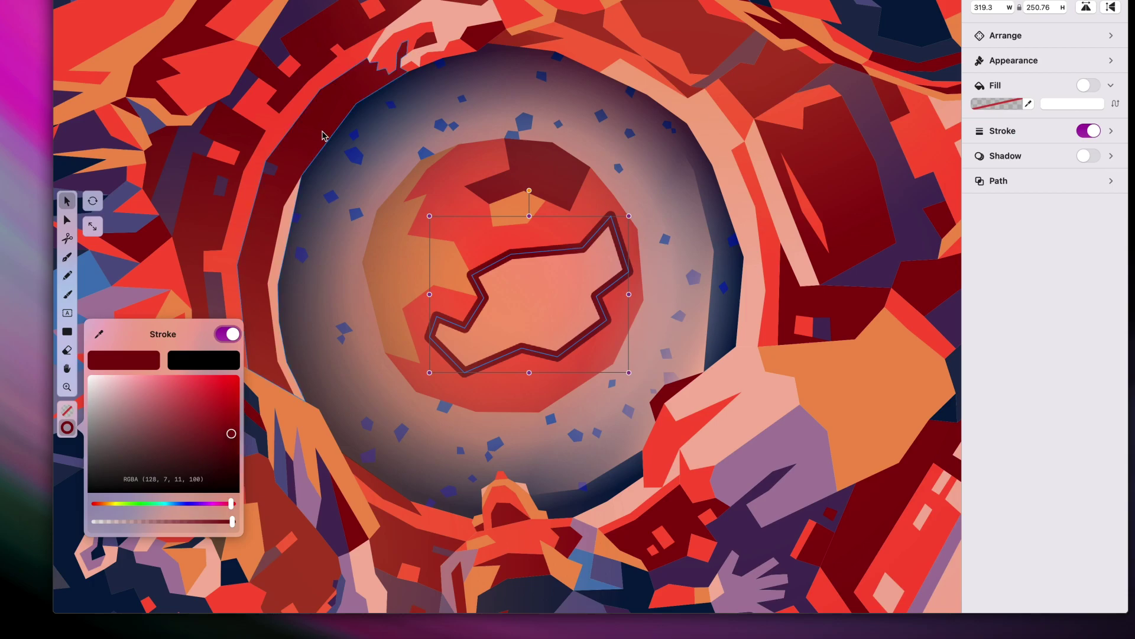
# Step: Select the neighbouring dark red ring shape and zoom out to 109%
pyautogui.click(322, 136)
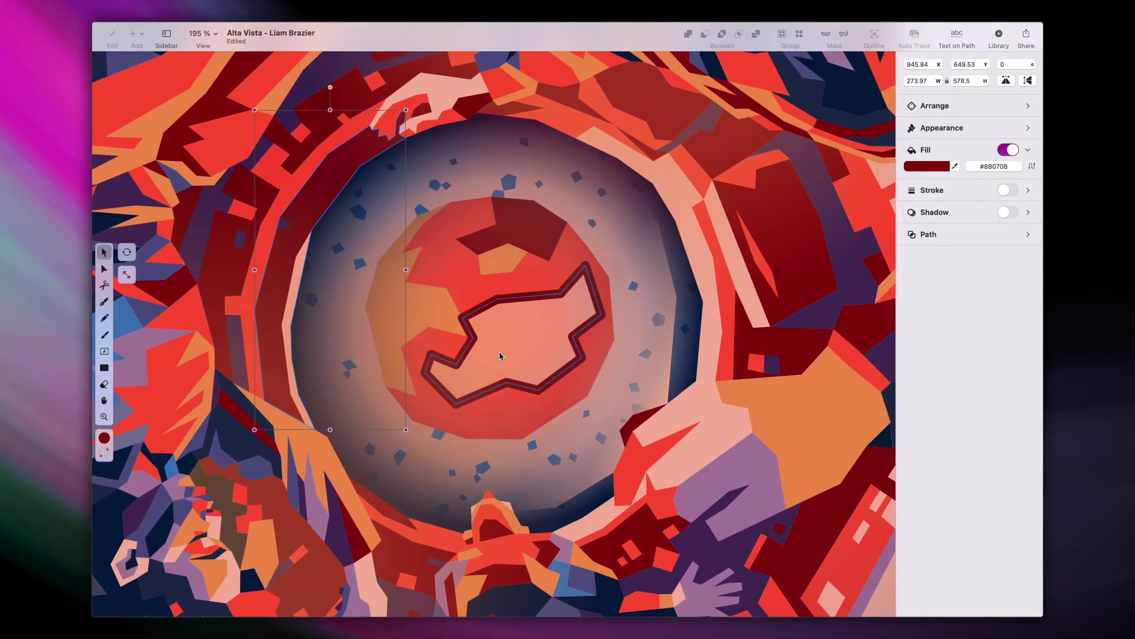
pyautogui.scroll(-5, 499, 356)
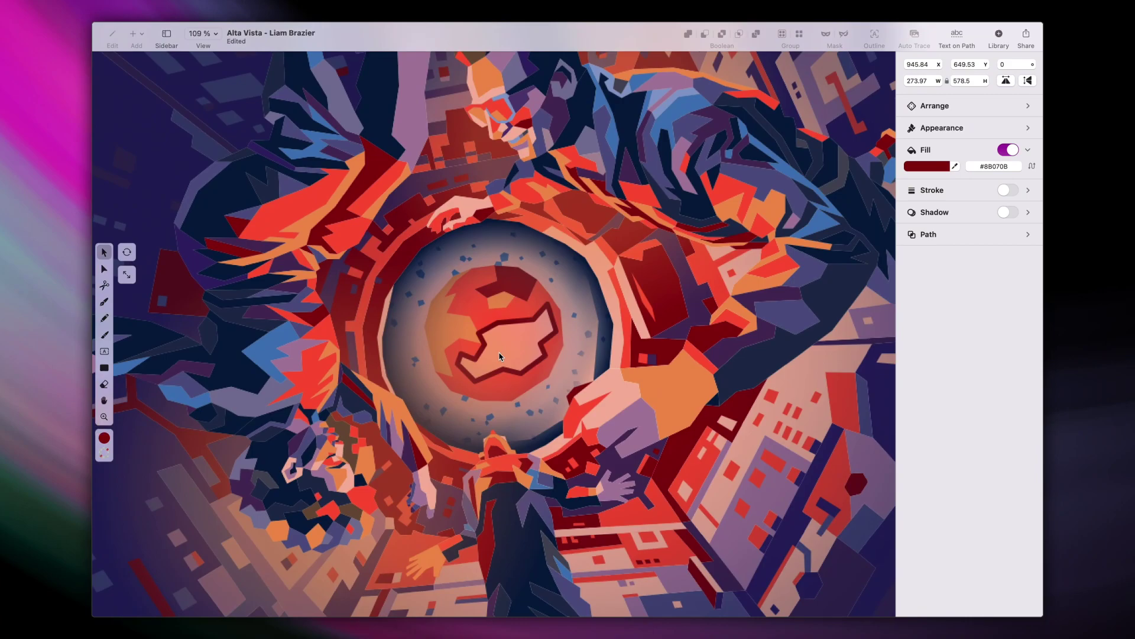